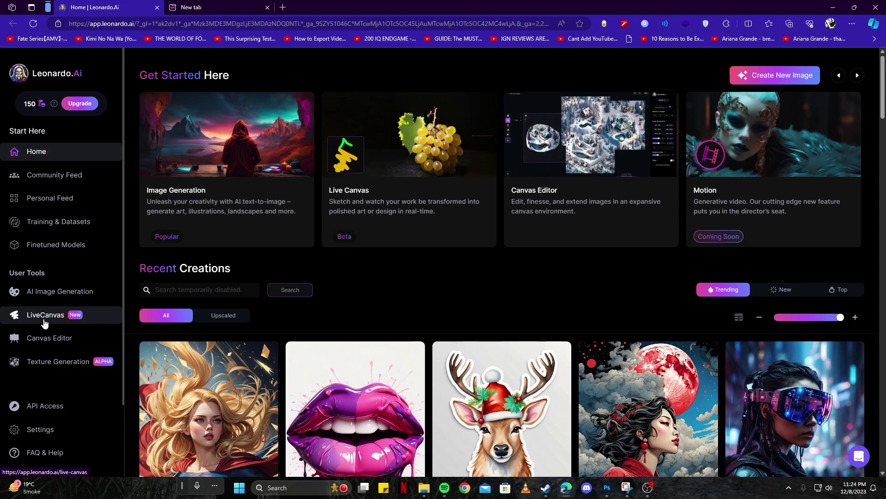
Step: Open LiveCanvas and paste the prompt 'Goku from dragon ball Z, wearing street style T-shirt'
{"action": "left_click", "coordinate": [79, 323]}
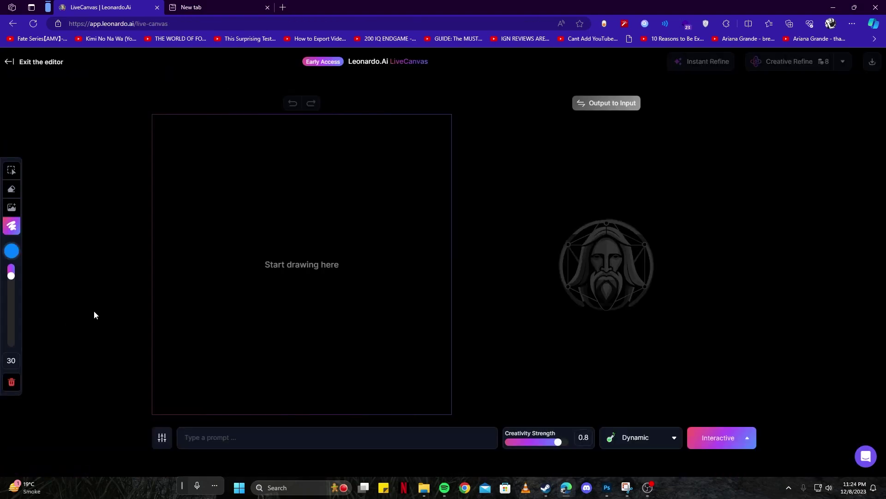
{"action": "left_click", "coordinate": [259, 441]}
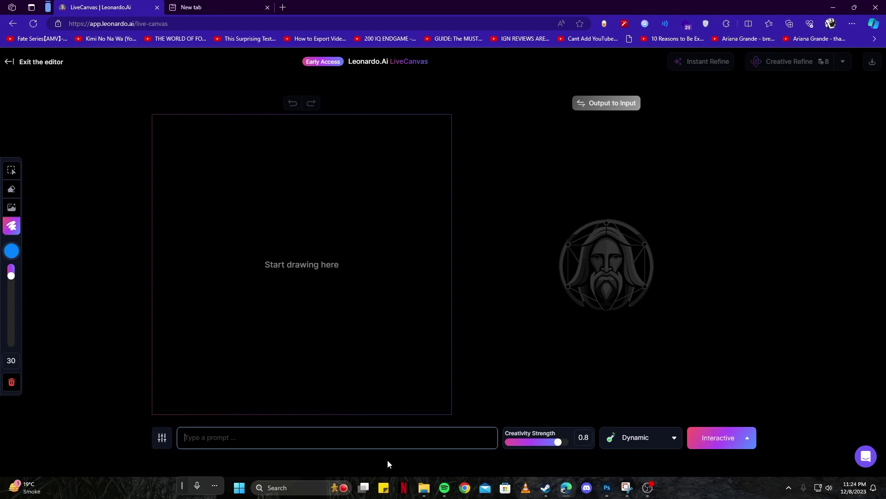
{"action": "type", "text": "Goku from dragon ball Z, wearing street style T-shirt"}
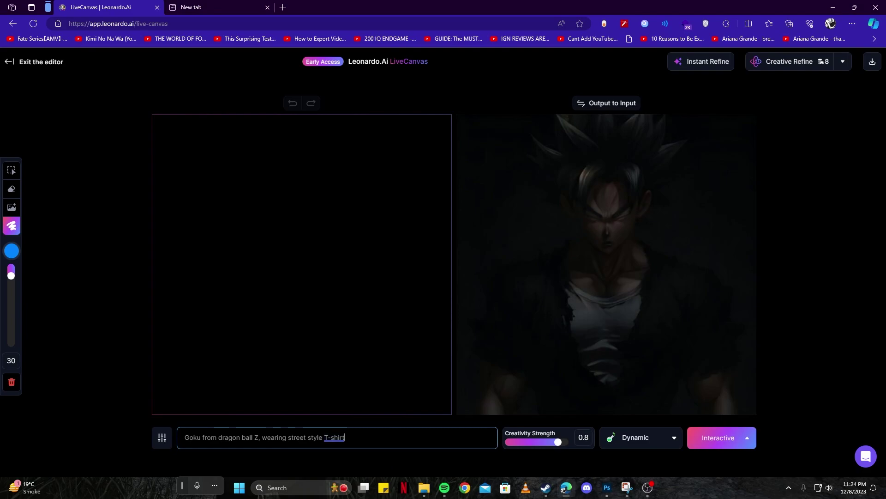
Step: Sketch a blue face with two eyes and a white mouth
{"action": "mouse_move", "coordinate": [276, 225]}
{"action": "left_mouse_down"}
{"action": "mouse_move", "coordinate": [284, 273]}
{"action": "mouse_move", "coordinate": [304, 290]}
{"action": "mouse_move", "coordinate": [327, 273]}
{"action": "mouse_move", "coordinate": [354, 224]}
{"action": "mouse_move", "coordinate": [341, 205]}
{"action": "mouse_move", "coordinate": [282, 211]}
{"action": "mouse_move", "coordinate": [277, 225]}
{"action": "mouse_move", "coordinate": [307, 235]}
{"action": "left_mouse_up"}
{"action": "left_click_drag", "start_coordinate": [315, 238], "coordinate": [336, 231]}
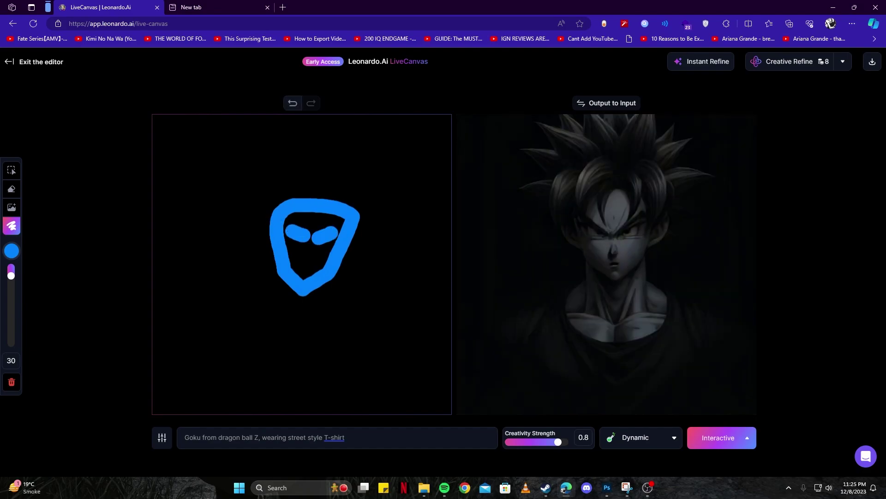
{"action": "mouse_move", "coordinate": [291, 264]}
{"action": "left_mouse_down"}
{"action": "mouse_move", "coordinate": [318, 272]}
{"action": "mouse_move", "coordinate": [324, 261]}
{"action": "mouse_move", "coordinate": [312, 282]}
{"action": "left_mouse_up"}
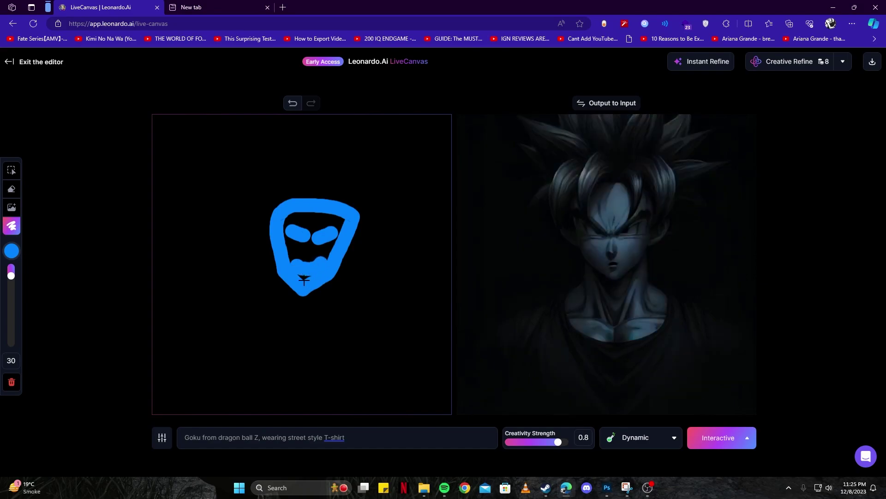
{"action": "left_click", "coordinate": [12, 251]}
{"action": "left_click", "coordinate": [32, 169]}
{"action": "left_click_drag", "start_coordinate": [293, 264], "coordinate": [318, 264]}
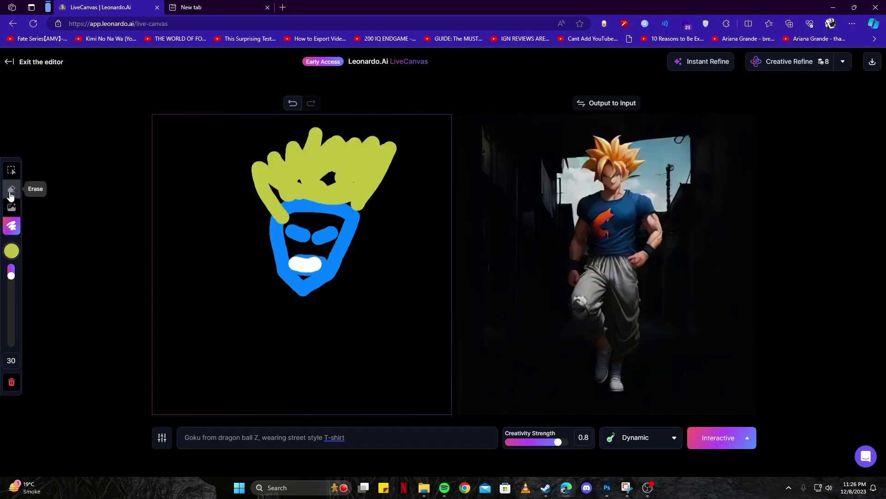
Step: Erase the face, hair and remaining strokes from the canvas
{"action": "left_click", "coordinate": [11, 189]}
{"action": "mouse_move", "coordinate": [323, 231]}
{"action": "left_mouse_down"}
{"action": "mouse_move", "coordinate": [286, 249]}
{"action": "mouse_move", "coordinate": [351, 217]}
{"action": "mouse_move", "coordinate": [295, 277]}
{"action": "left_mouse_up"}
{"action": "left_click_drag", "start_coordinate": [344, 256], "coordinate": [293, 291]}
Step: Clear the leftover sketch and draw yellow-green spiky hair across the top
{"action": "left_click_drag", "start_coordinate": [258, 184], "coordinate": [392, 153]}
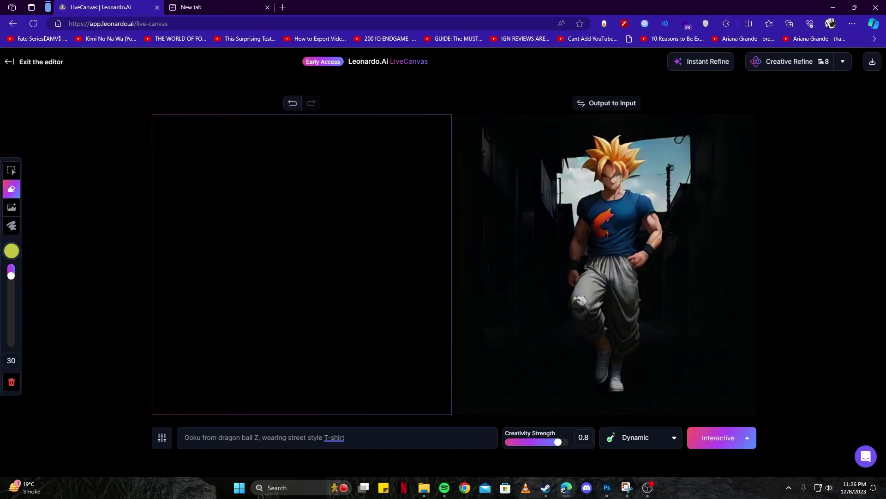
{"action": "left_click", "coordinate": [12, 251]}
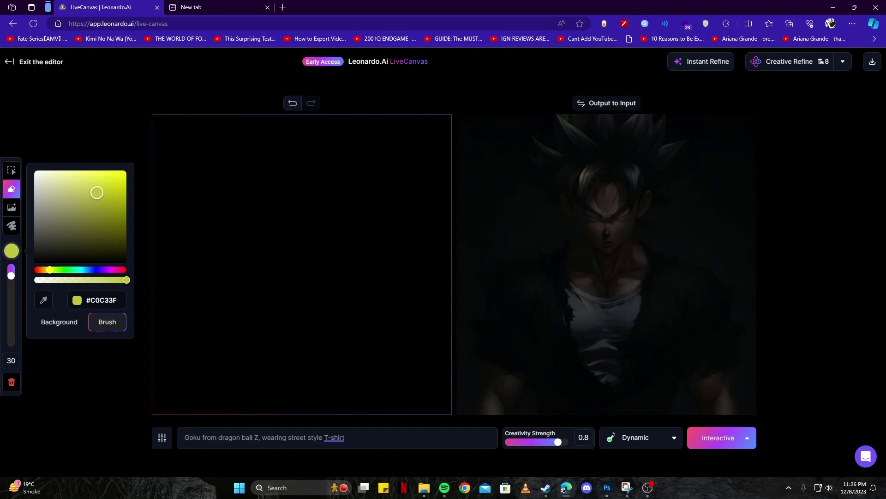
{"action": "key", "text": "Escape"}
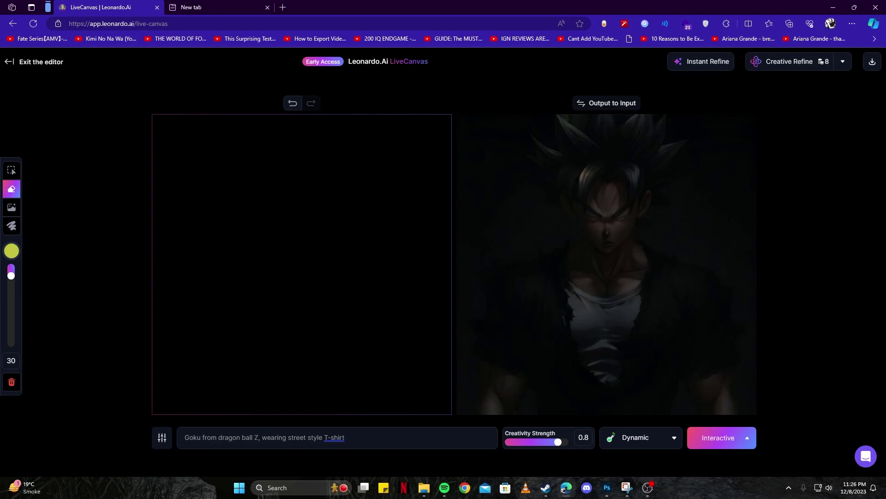
{"action": "left_click", "coordinate": [12, 250]}
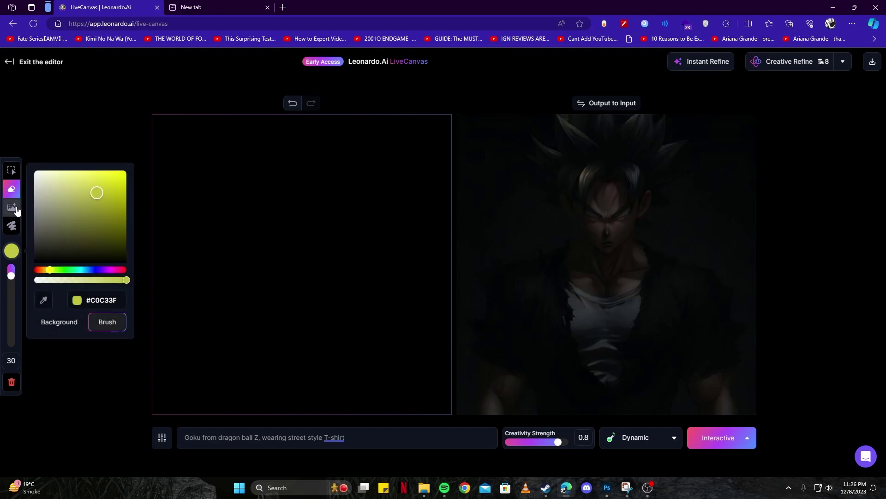
{"action": "left_click", "coordinate": [12, 226]}
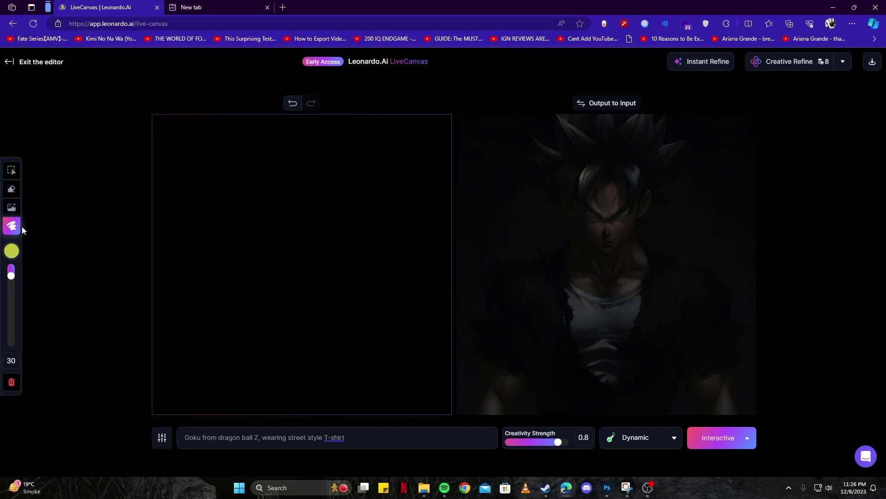
{"action": "mouse_move", "coordinate": [228, 244]}
{"action": "left_mouse_down"}
{"action": "mouse_move", "coordinate": [215, 202]}
{"action": "mouse_move", "coordinate": [306, 160]}
{"action": "mouse_move", "coordinate": [309, 205]}
{"action": "mouse_move", "coordinate": [398, 148]}
{"action": "mouse_move", "coordinate": [353, 219]}
{"action": "mouse_move", "coordinate": [360, 261]}
{"action": "left_mouse_up"}
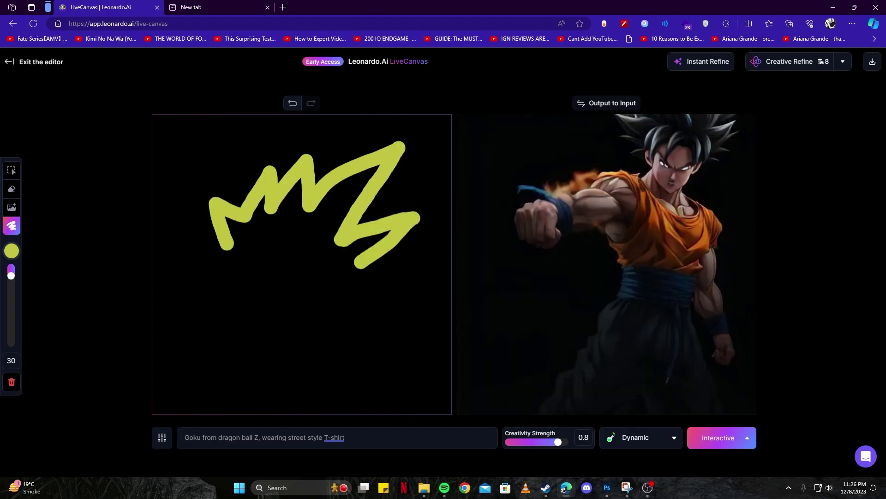
Step: Add grey eye strips, green eyes and a white smile to the face
{"action": "left_click", "coordinate": [11, 250]}
{"action": "left_click_drag", "start_coordinate": [109, 234], "coordinate": [33, 170]}
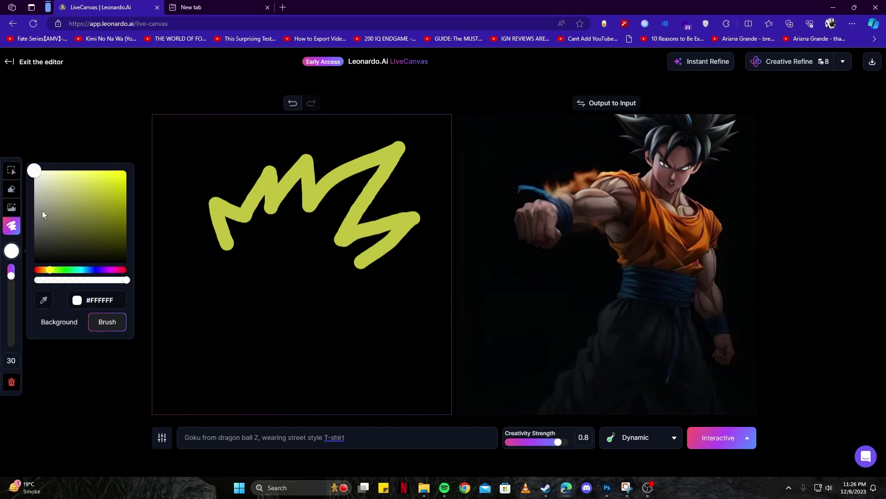
{"action": "mouse_move", "coordinate": [33, 212]}
{"action": "left_mouse_down"}
{"action": "mouse_move", "coordinate": [34, 240]}
{"action": "mouse_move", "coordinate": [102, 200]}
{"action": "left_mouse_up"}
{"action": "left_click", "coordinate": [69, 269]}
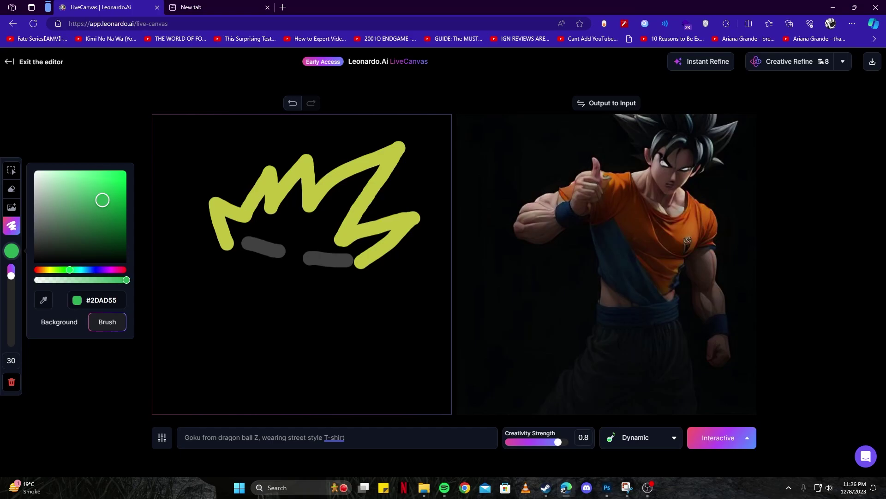
{"action": "left_click", "coordinate": [263, 253]}
{"action": "left_click_drag", "start_coordinate": [327, 263], "coordinate": [322, 266]}
{"action": "left_click", "coordinate": [11, 250]}
{"action": "left_click_drag", "start_coordinate": [73, 239], "coordinate": [32, 241]}
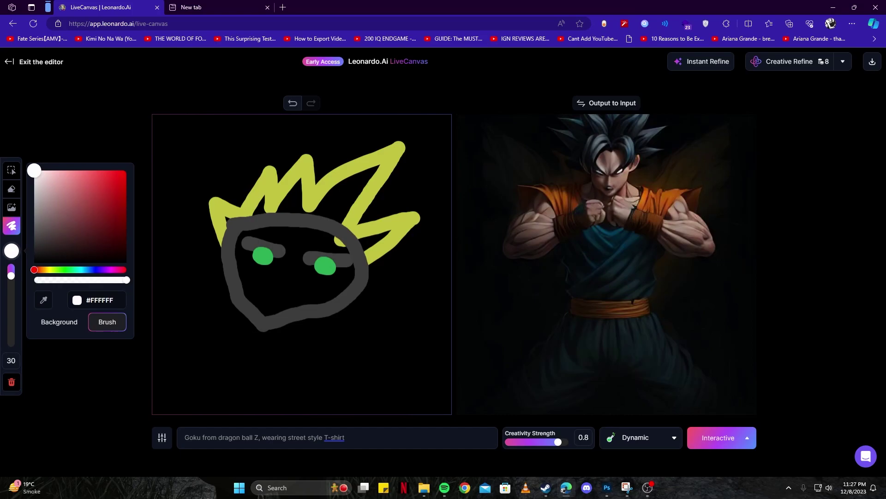
{"action": "mouse_move", "coordinate": [250, 280]}
{"action": "left_mouse_down"}
{"action": "mouse_move", "coordinate": [272, 299]}
{"action": "mouse_move", "coordinate": [303, 299]}
{"action": "left_mouse_up"}
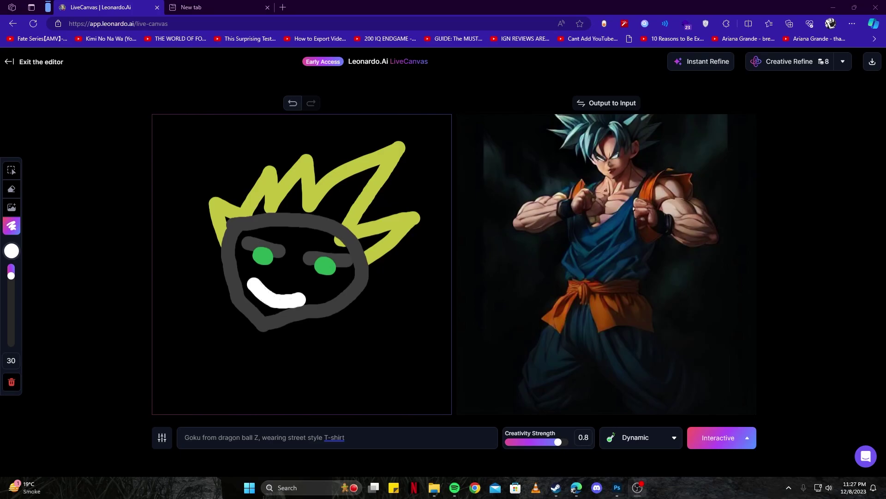
Step: Append ', yellow super saiyan hair' to the prompt, sketch a grey body, then switch to red
{"action": "left_click", "coordinate": [398, 438]}
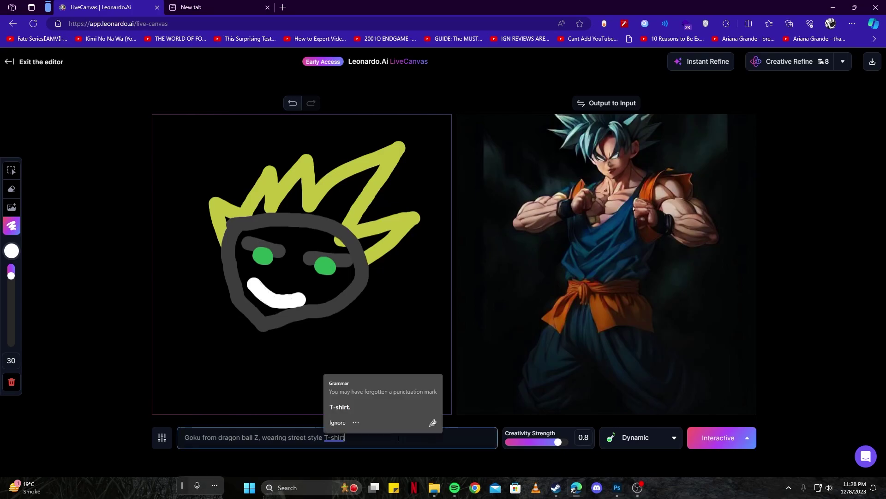
{"action": "type", "text": ", yellow su"}
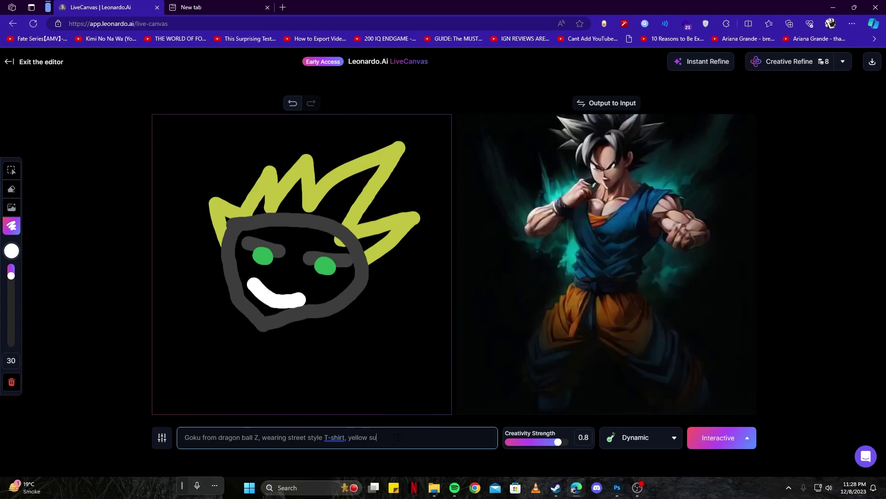
{"action": "type", "text": "per saiyan hair"}
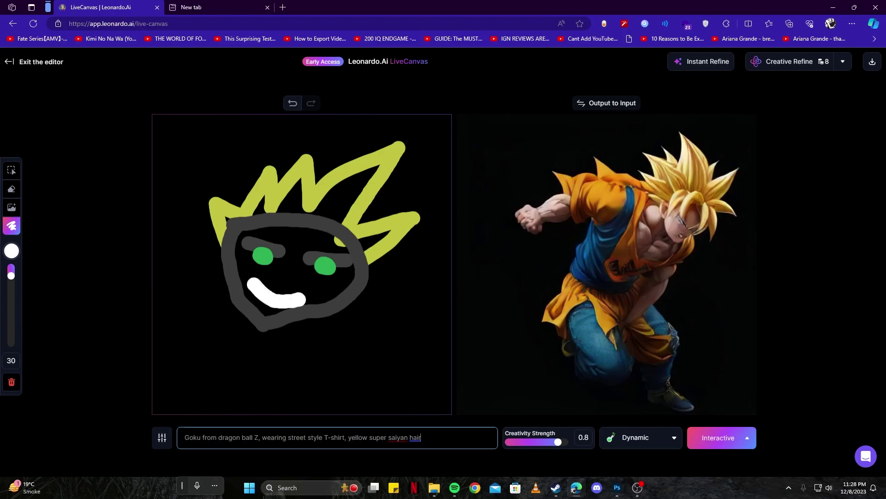
{"action": "left_click", "coordinate": [11, 251]}
{"action": "left_click", "coordinate": [11, 250]}
{"action": "left_click_drag", "start_coordinate": [252, 314], "coordinate": [196, 404]}
{"action": "left_click_drag", "start_coordinate": [291, 318], "coordinate": [332, 412]}
{"action": "left_click", "coordinate": [12, 251]}
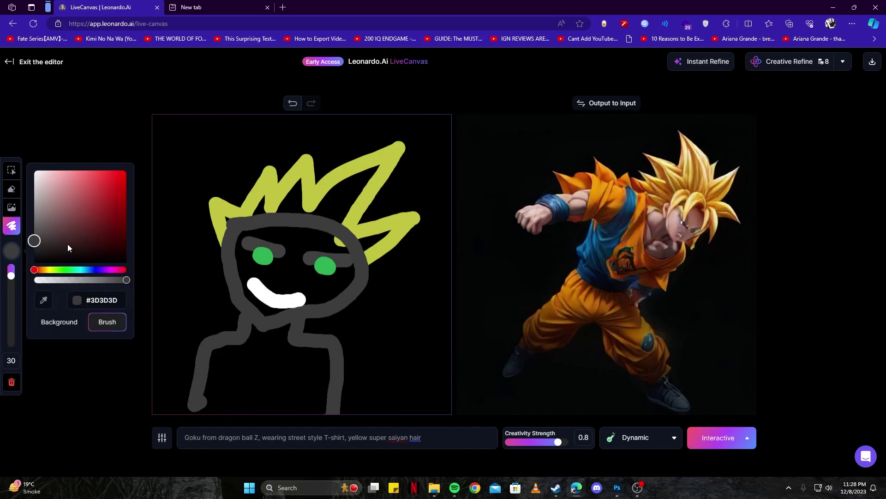
{"action": "left_click_drag", "start_coordinate": [65, 239], "coordinate": [95, 172]}
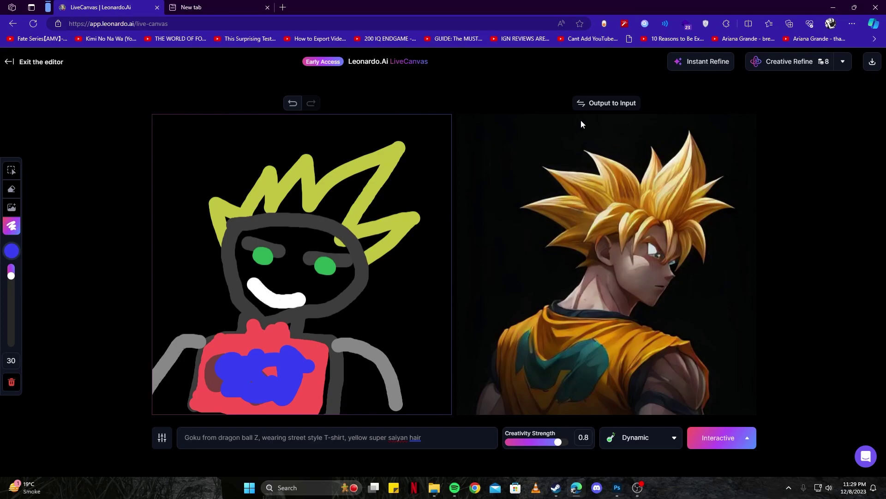
Step: Apply Instant Refine to the super saiyan Goku output
{"action": "left_click", "coordinate": [707, 68]}
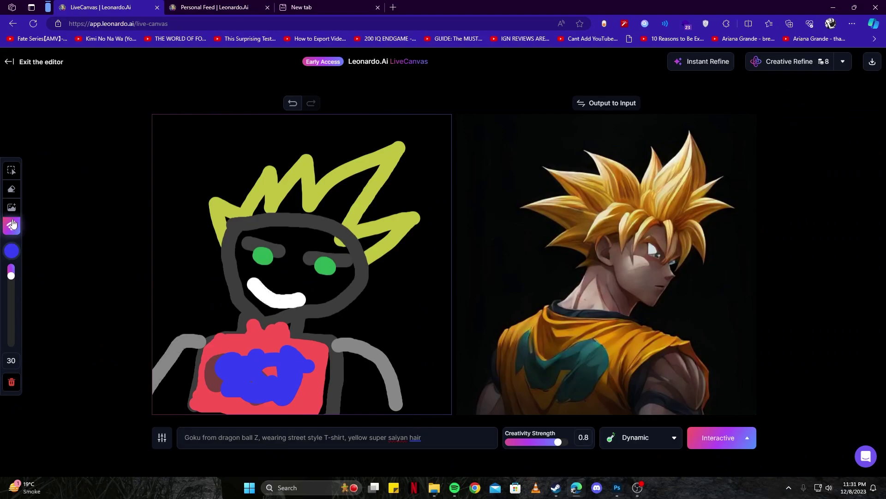
{"action": "left_click", "coordinate": [12, 207]}
{"action": "left_click", "coordinate": [688, 108]}
Step: Erase the whole sketch, enlarging the eraser to size 115
{"action": "left_click", "coordinate": [12, 189]}
{"action": "mouse_move", "coordinate": [259, 254]}
{"action": "left_mouse_down"}
{"action": "mouse_move", "coordinate": [358, 199]}
{"action": "mouse_move", "coordinate": [254, 219]}
{"action": "mouse_move", "coordinate": [304, 220]}
{"action": "mouse_move", "coordinate": [360, 206]}
{"action": "mouse_move", "coordinate": [217, 212]}
{"action": "left_mouse_up"}
{"action": "left_click_drag", "start_coordinate": [11, 276], "coordinate": [11, 314]}
{"action": "mouse_move", "coordinate": [277, 295]}
{"action": "left_mouse_down"}
{"action": "mouse_move", "coordinate": [305, 277]}
{"action": "mouse_move", "coordinate": [374, 180]}
{"action": "mouse_move", "coordinate": [402, 231]}
{"action": "mouse_move", "coordinate": [250, 290]}
{"action": "mouse_move", "coordinate": [185, 383]}
{"action": "mouse_move", "coordinate": [387, 379]}
{"action": "left_mouse_up"}
{"action": "left_click", "coordinate": [12, 226]}
Step: Replace the prompt with 'Dark knight, batman style custom character, street style, vibrant colors, buildings'
{"action": "double_click", "coordinate": [398, 437]}
{"action": "key", "text": "ctrl+a"}
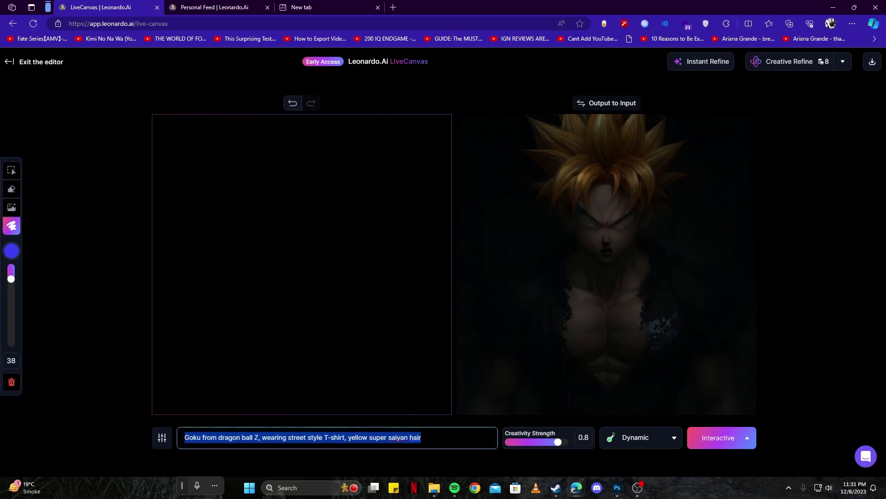
{"action": "type", "text": "Dark knight, batman style custom character, street style, vibrant colors, buildings"}
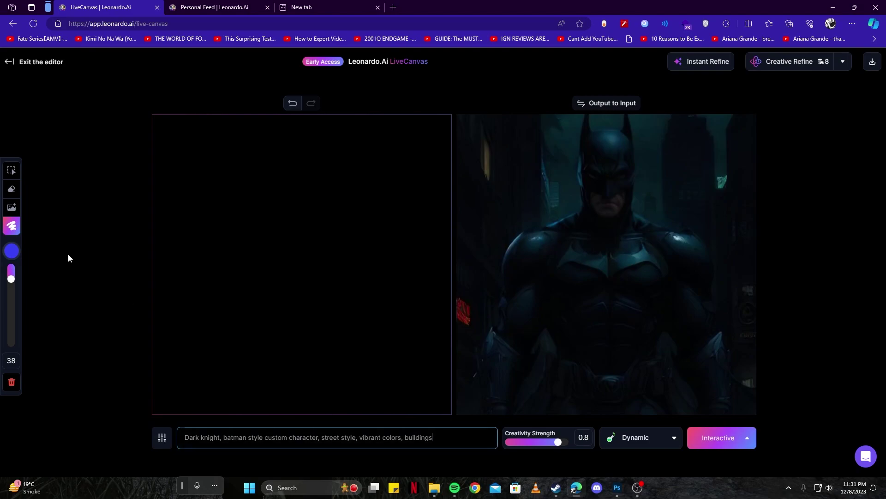
{"action": "left_click", "coordinate": [11, 253]}
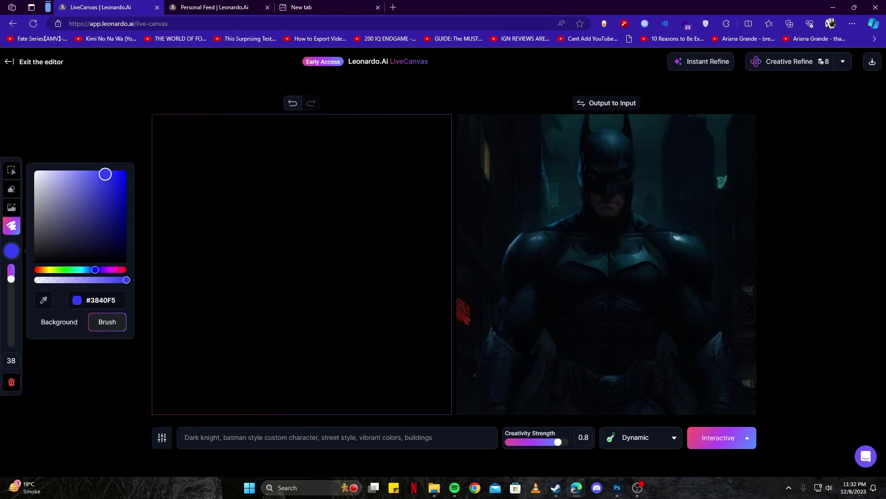
Step: Paint a blue face outline on the canvas
{"action": "mouse_move", "coordinate": [254, 196]}
{"action": "left_mouse_down"}
{"action": "mouse_move", "coordinate": [254, 224]}
{"action": "mouse_move", "coordinate": [273, 261]}
{"action": "mouse_move", "coordinate": [288, 274]}
{"action": "mouse_move", "coordinate": [323, 271]}
{"action": "mouse_move", "coordinate": [357, 238]}
{"action": "mouse_move", "coordinate": [363, 170]}
{"action": "mouse_move", "coordinate": [284, 157]}
{"action": "mouse_move", "coordinate": [255, 178]}
{"action": "mouse_move", "coordinate": [255, 196]}
{"action": "left_mouse_up"}
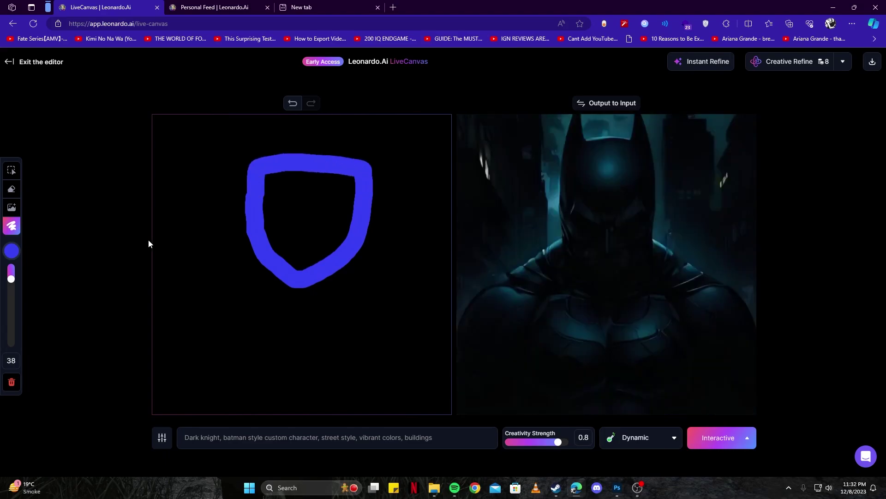
{"action": "left_click", "coordinate": [12, 251]}
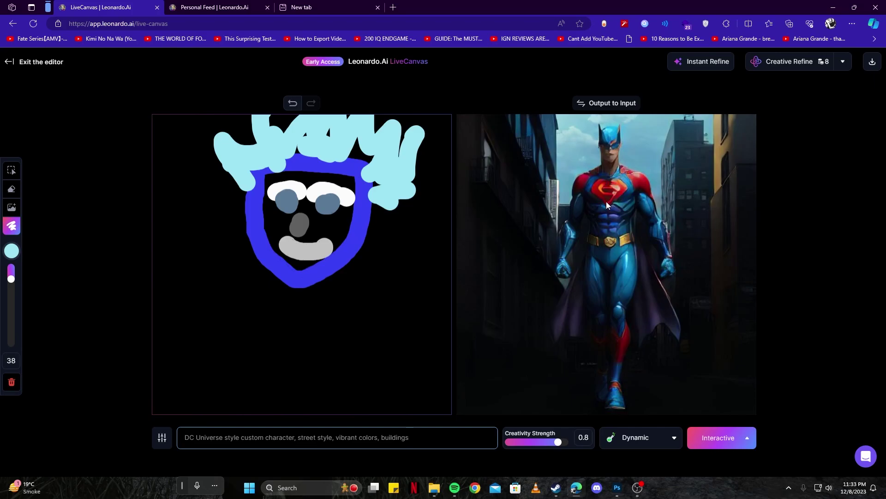
{"action": "left_click", "coordinate": [12, 251]}
Step: Switch the brush to black and paint over the upper, left and right face
{"action": "left_click_drag", "start_coordinate": [64, 253], "coordinate": [3, 270]}
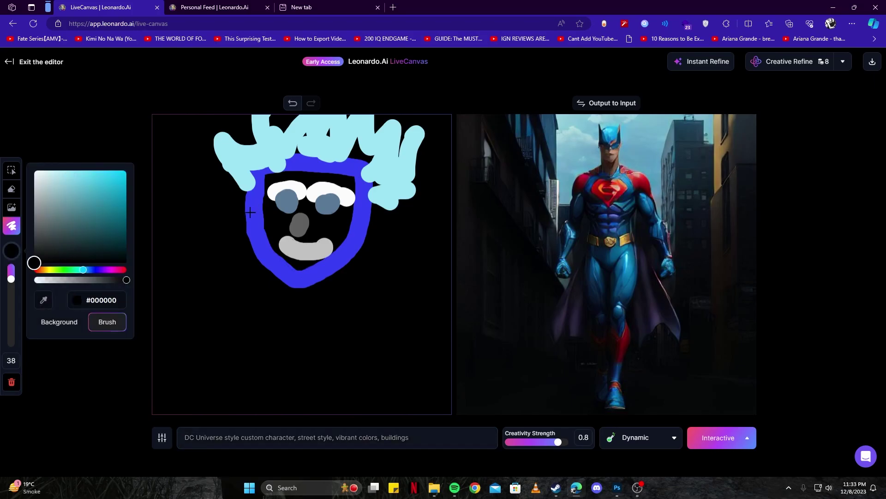
{"action": "mouse_move", "coordinate": [250, 212]}
{"action": "left_mouse_down"}
{"action": "mouse_move", "coordinate": [248, 170]}
{"action": "mouse_move", "coordinate": [365, 194]}
{"action": "left_mouse_up"}
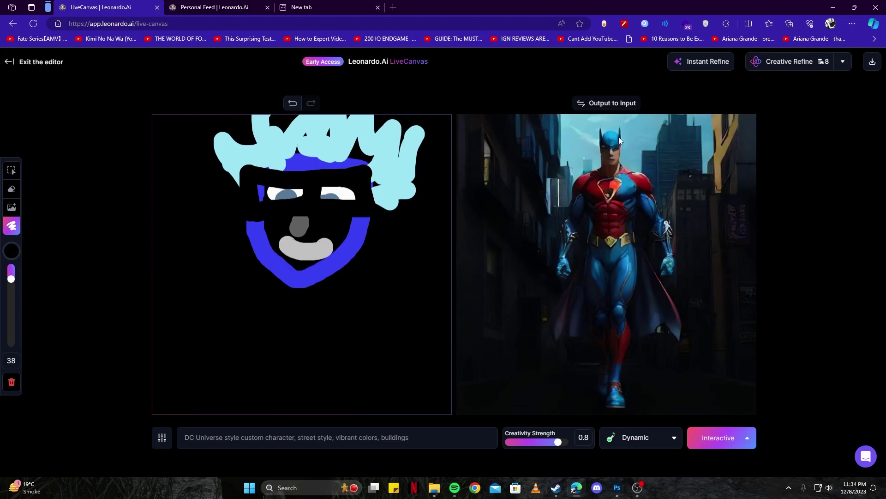
{"action": "left_click_drag", "start_coordinate": [239, 185], "coordinate": [230, 157]}
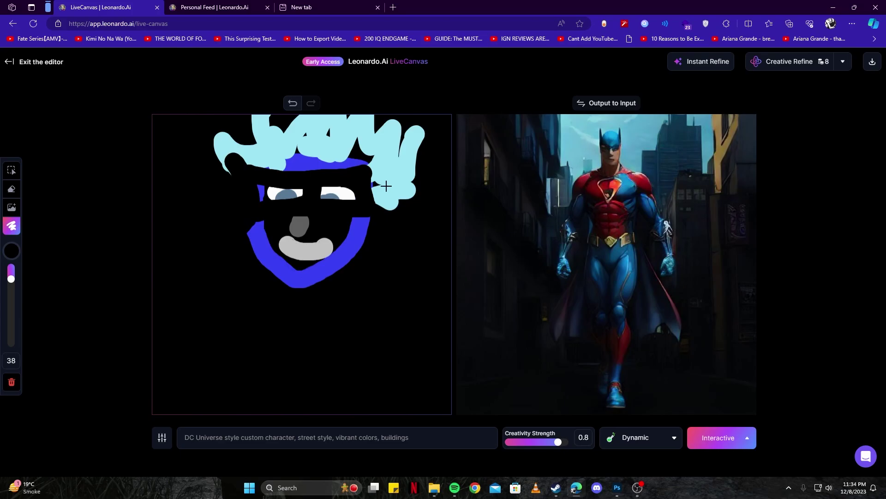
{"action": "mouse_move", "coordinate": [357, 163]}
{"action": "left_mouse_down"}
{"action": "mouse_move", "coordinate": [380, 175]}
{"action": "mouse_move", "coordinate": [378, 203]}
{"action": "left_mouse_up"}
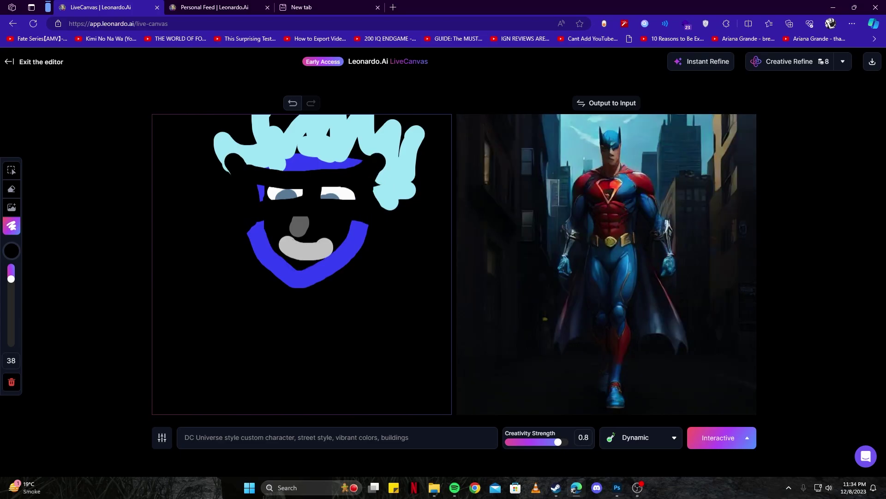
Step: Paint dark red strokes across the jaw and streaks through the hair
{"action": "left_click", "coordinate": [11, 251]}
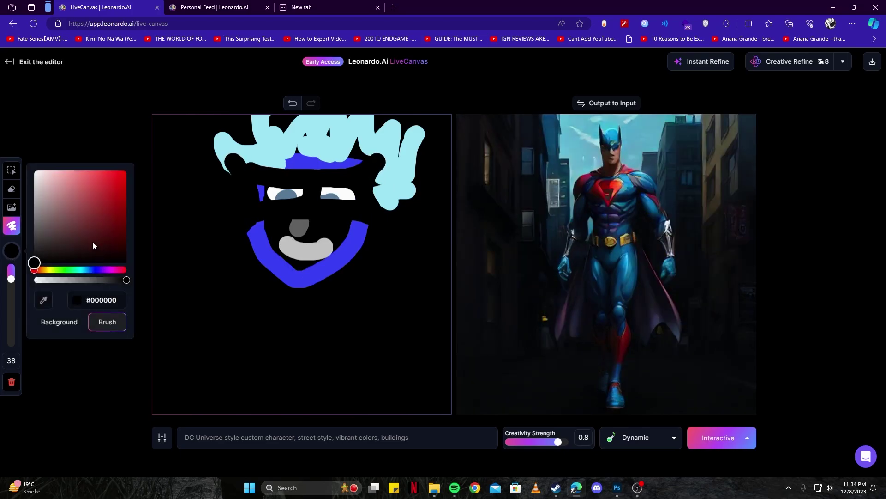
{"action": "left_click", "coordinate": [94, 203]}
{"action": "mouse_move", "coordinate": [252, 243]}
{"action": "left_mouse_down"}
{"action": "mouse_move", "coordinate": [249, 277]}
{"action": "mouse_move", "coordinate": [264, 288]}
{"action": "left_mouse_up"}
{"action": "left_click_drag", "start_coordinate": [342, 258], "coordinate": [343, 285]}
{"action": "left_click_drag", "start_coordinate": [362, 244], "coordinate": [367, 275]}
{"action": "left_click_drag", "start_coordinate": [256, 126], "coordinate": [256, 175]}
{"action": "left_click_drag", "start_coordinate": [282, 126], "coordinate": [287, 152]}
{"action": "left_click_drag", "start_coordinate": [346, 125], "coordinate": [352, 171]}
{"action": "left_click_drag", "start_coordinate": [380, 147], "coordinate": [374, 183]}
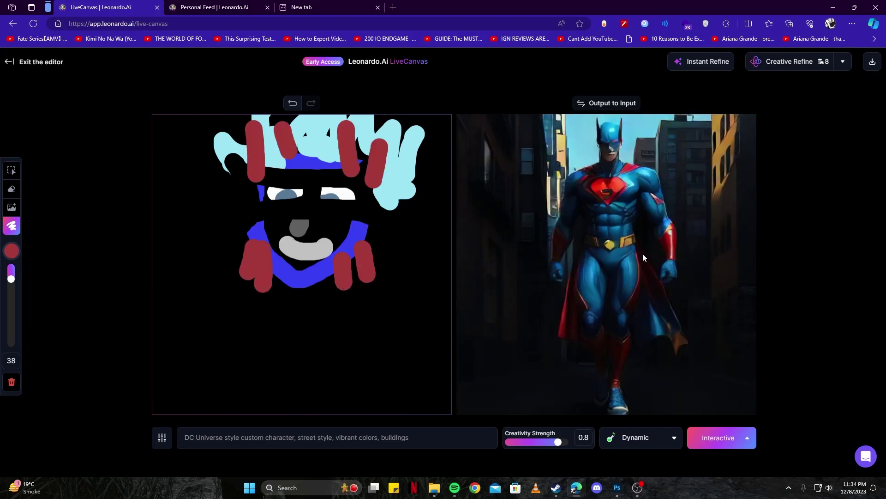
Step: Add bright purple bars and shapes on the left and right sides of the canvas
{"action": "left_click", "coordinate": [11, 251]}
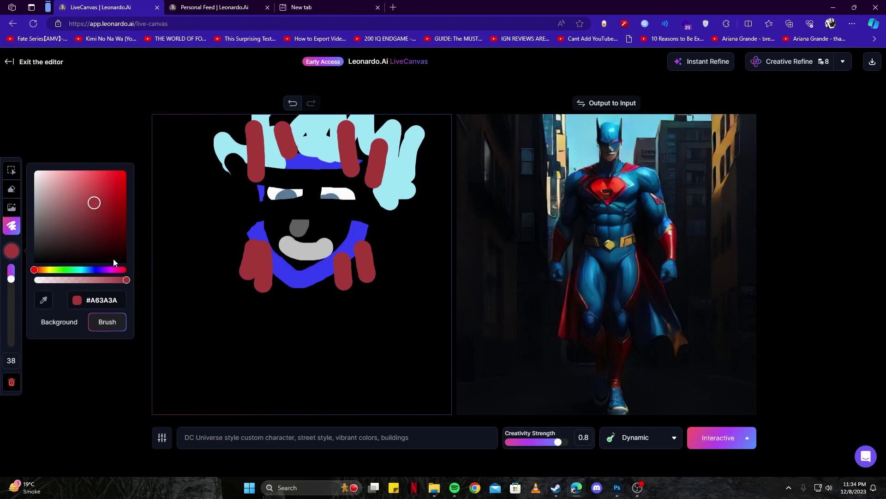
{"action": "left_click_drag", "start_coordinate": [94, 270], "coordinate": [105, 269]}
{"action": "left_click_drag", "start_coordinate": [97, 206], "coordinate": [92, 184]}
{"action": "left_click_drag", "start_coordinate": [194, 252], "coordinate": [186, 312]}
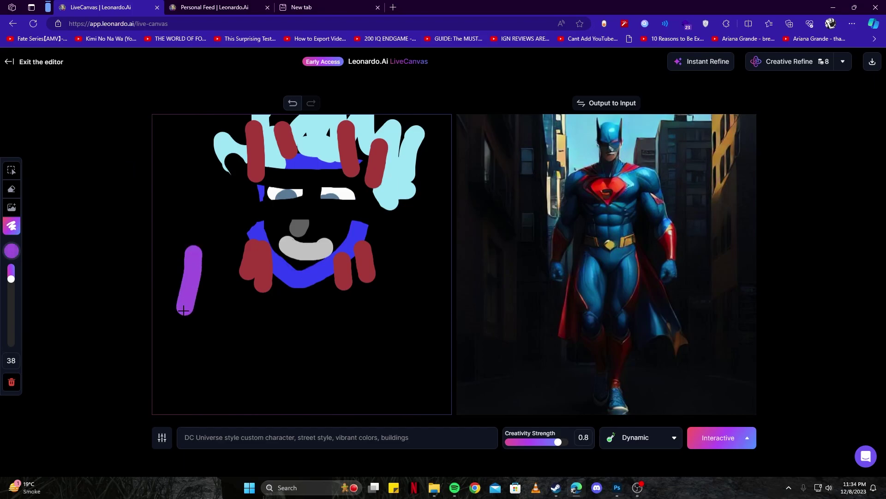
{"action": "mouse_move", "coordinate": [426, 268]}
{"action": "left_mouse_down"}
{"action": "mouse_move", "coordinate": [428, 322]}
{"action": "mouse_move", "coordinate": [382, 327]}
{"action": "left_mouse_up"}
{"action": "left_click_drag", "start_coordinate": [384, 284], "coordinate": [422, 280]}
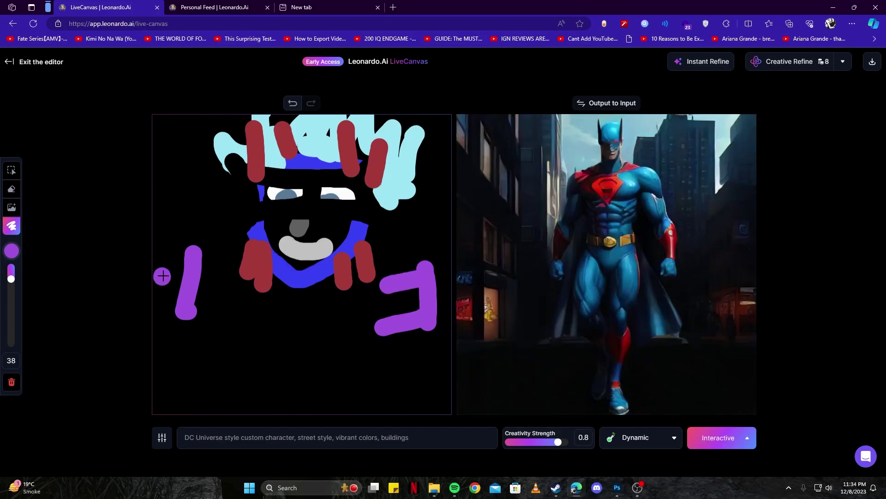
{"action": "left_click_drag", "start_coordinate": [162, 277], "coordinate": [216, 278]}
{"action": "left_click_drag", "start_coordinate": [161, 312], "coordinate": [197, 311]}
{"action": "left_click_drag", "start_coordinate": [163, 249], "coordinate": [238, 248]}
{"action": "left_click_drag", "start_coordinate": [383, 306], "coordinate": [422, 302]}
{"action": "left_click_drag", "start_coordinate": [376, 355], "coordinate": [439, 352]}
{"action": "left_click_drag", "start_coordinate": [417, 319], "coordinate": [414, 369]}
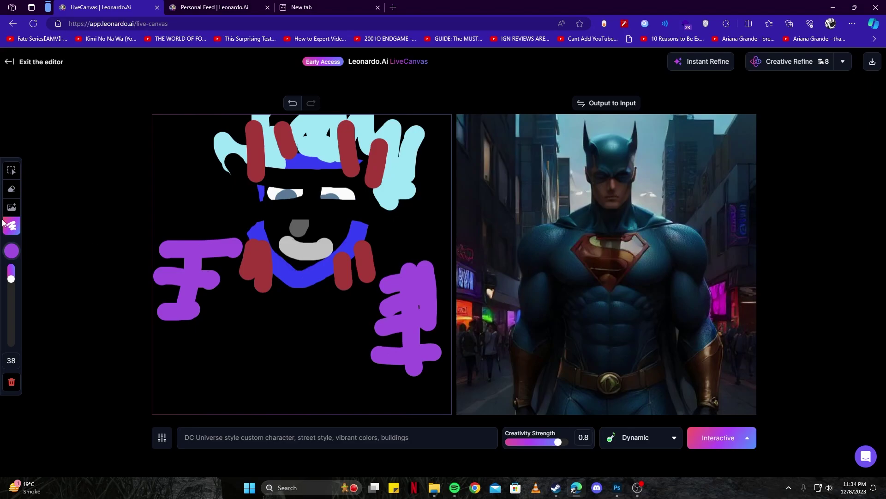
Step: Set the brush to a vivid blue and paint strokes across the lower canvas
{"action": "left_click", "coordinate": [12, 251]}
{"action": "left_click", "coordinate": [58, 240]}
{"action": "left_click", "coordinate": [62, 208]}
{"action": "left_click", "coordinate": [86, 270]}
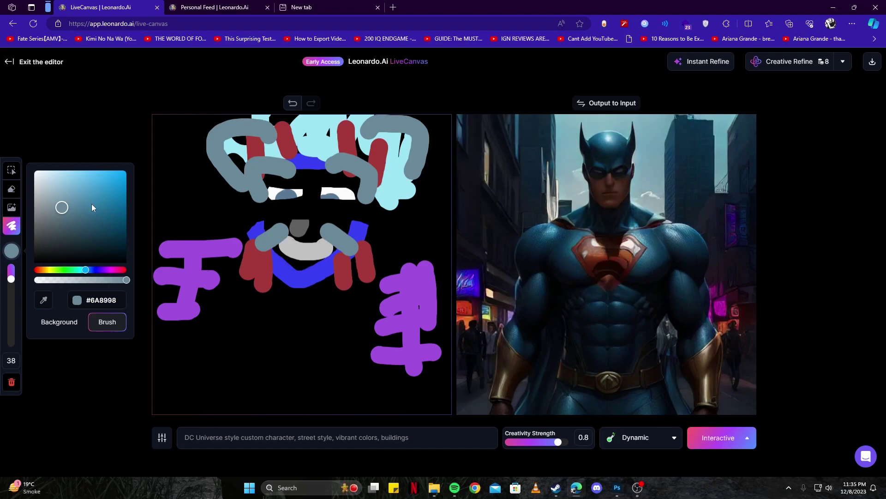
{"action": "left_click_drag", "start_coordinate": [92, 203], "coordinate": [102, 188]}
{"action": "mouse_move", "coordinate": [252, 325]}
{"action": "left_mouse_down"}
{"action": "mouse_move", "coordinate": [330, 326]}
{"action": "mouse_move", "coordinate": [259, 378]}
{"action": "mouse_move", "coordinate": [369, 314]}
{"action": "left_mouse_up"}
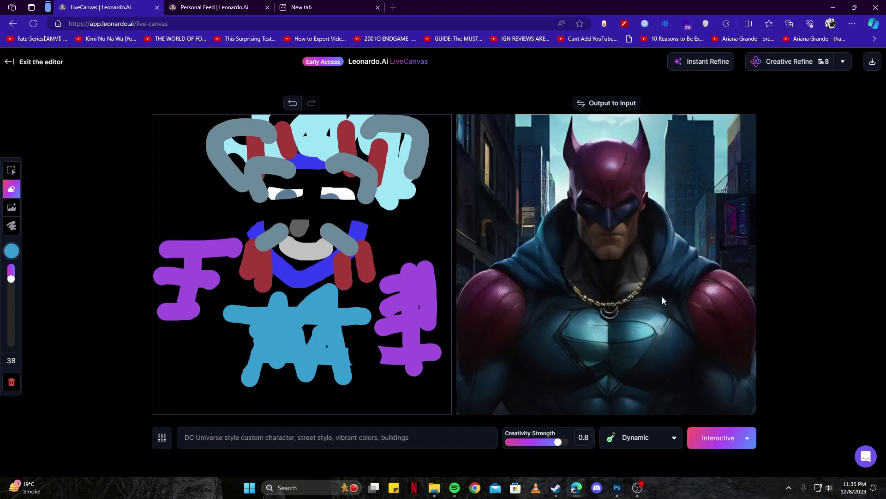
Step: Creative Refine the hero, then open its refined image from the Personal Feed enlarged
{"action": "left_click", "coordinate": [787, 64]}
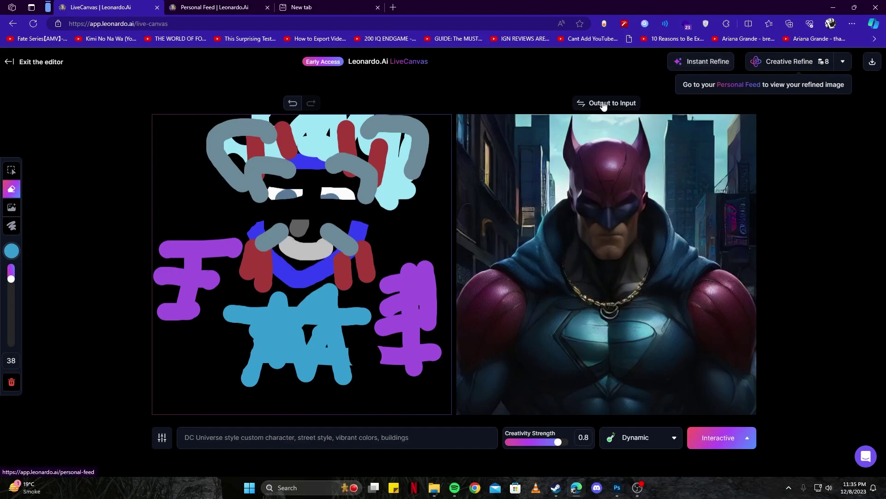
{"action": "left_click", "coordinate": [215, 7]}
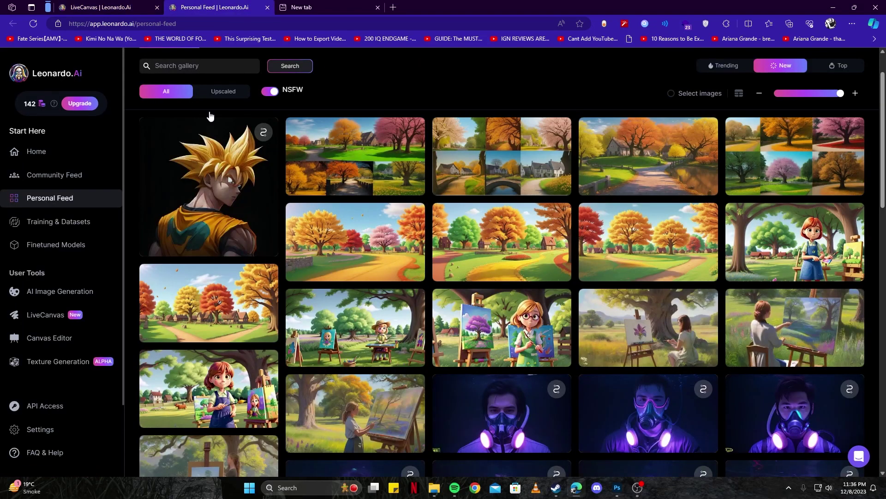
{"action": "left_click", "coordinate": [35, 25]}
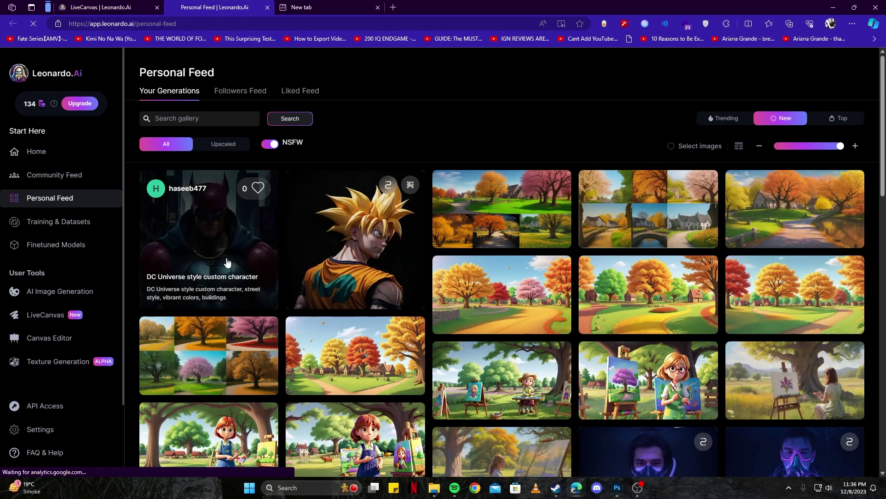
{"action": "left_click", "coordinate": [227, 262]}
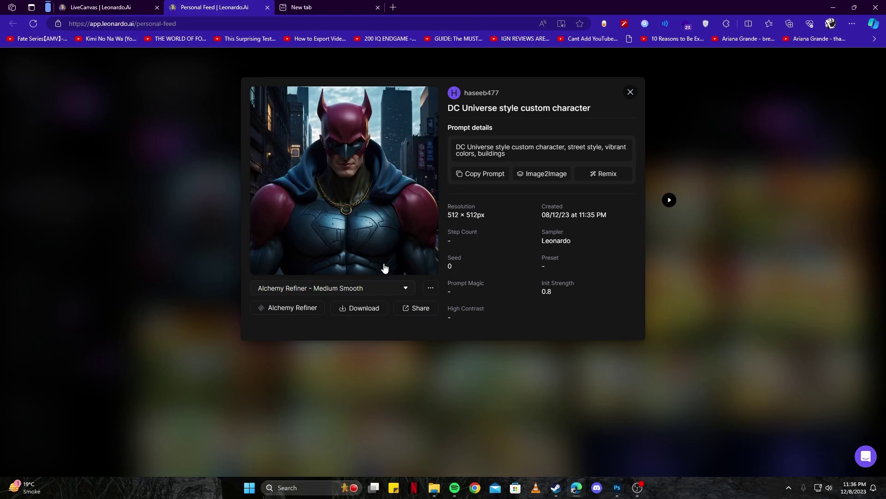
{"action": "left_click", "coordinate": [367, 203]}
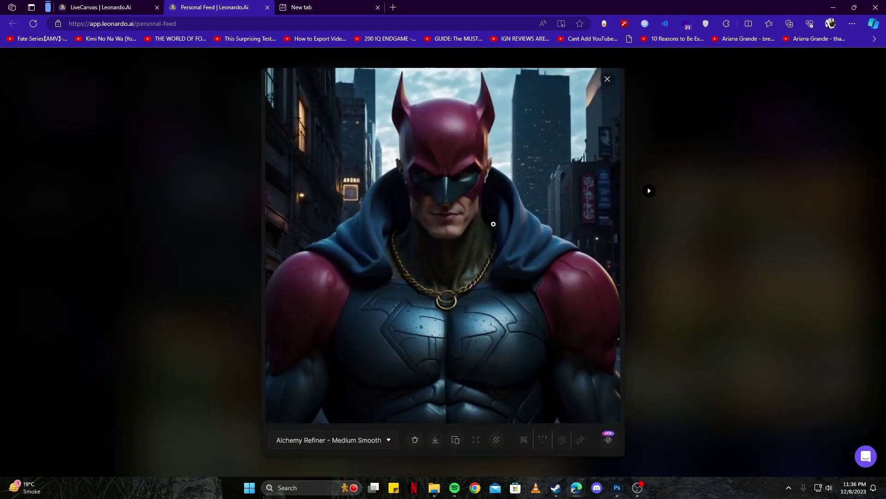